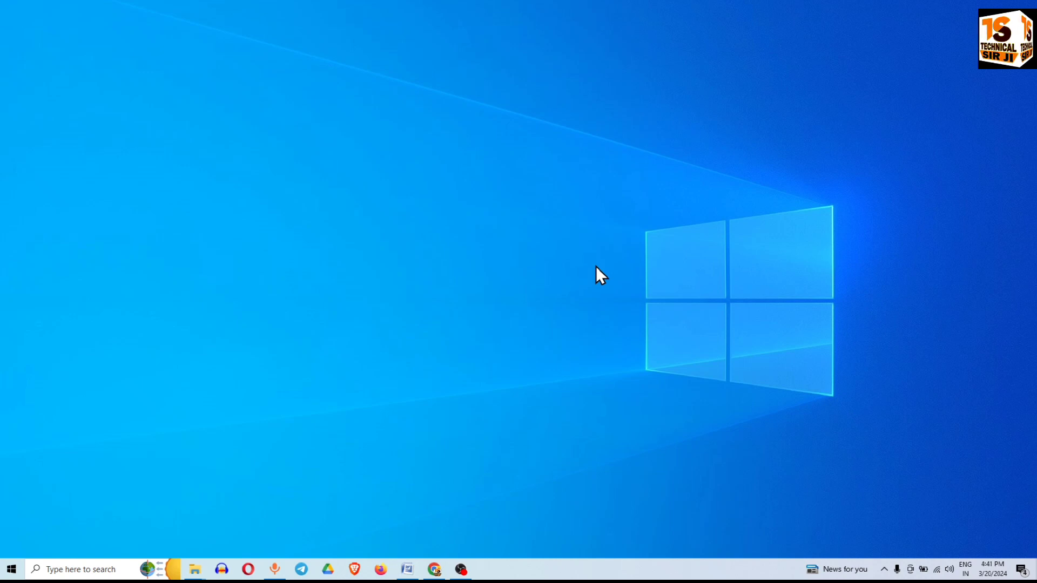
Look over the Word document's heading and Office menu without changing anything
click(414, 568)
text(Wellcome To Technical Sir Ji)
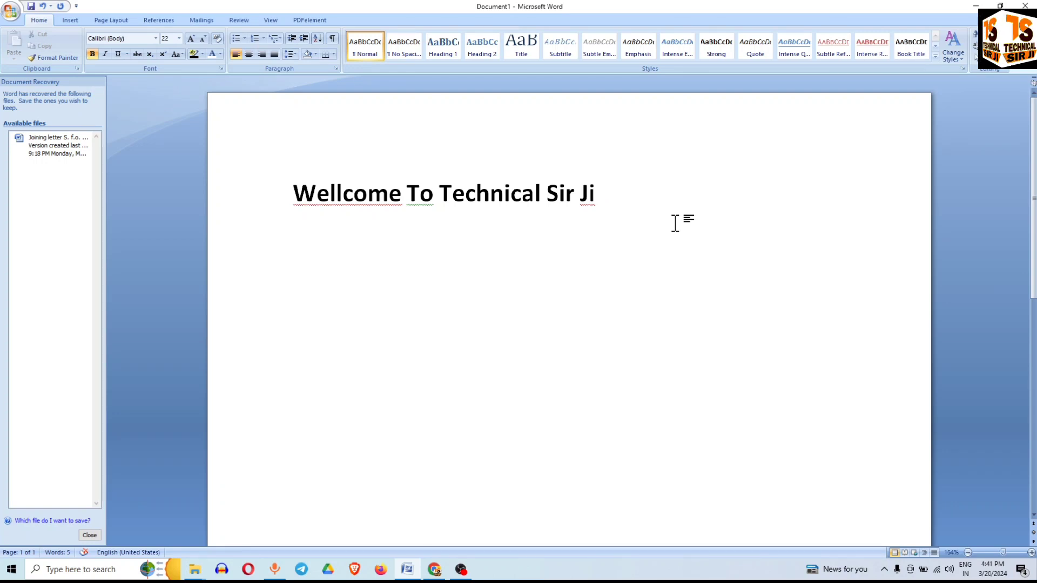
click(265, 212)
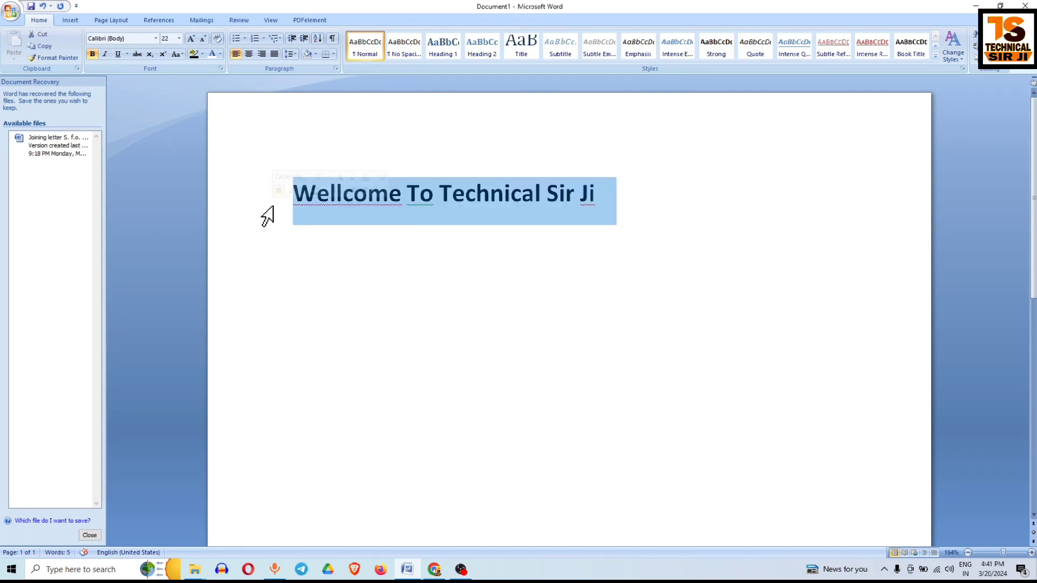
click(681, 206)
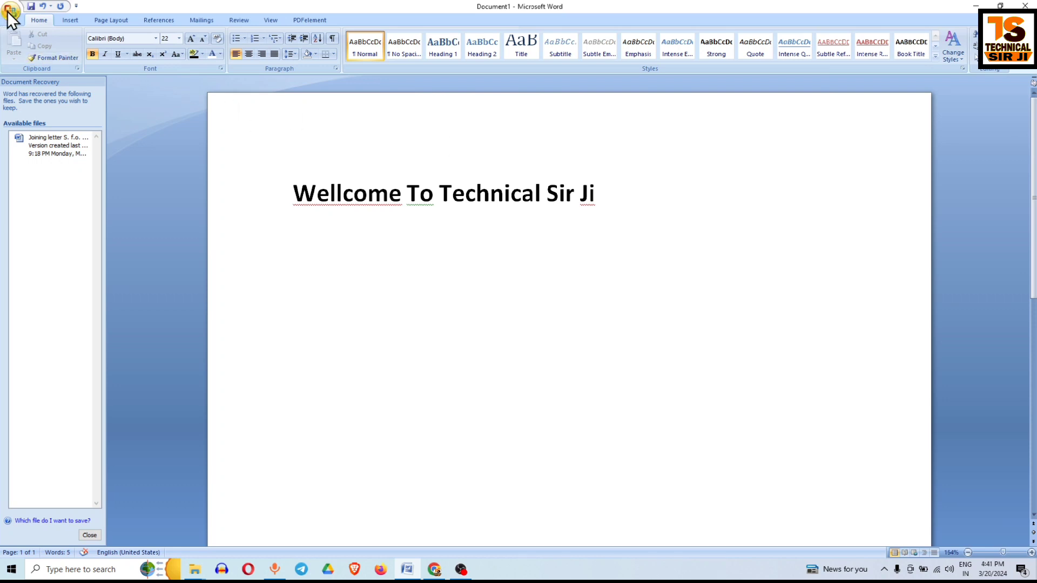
click(9, 11)
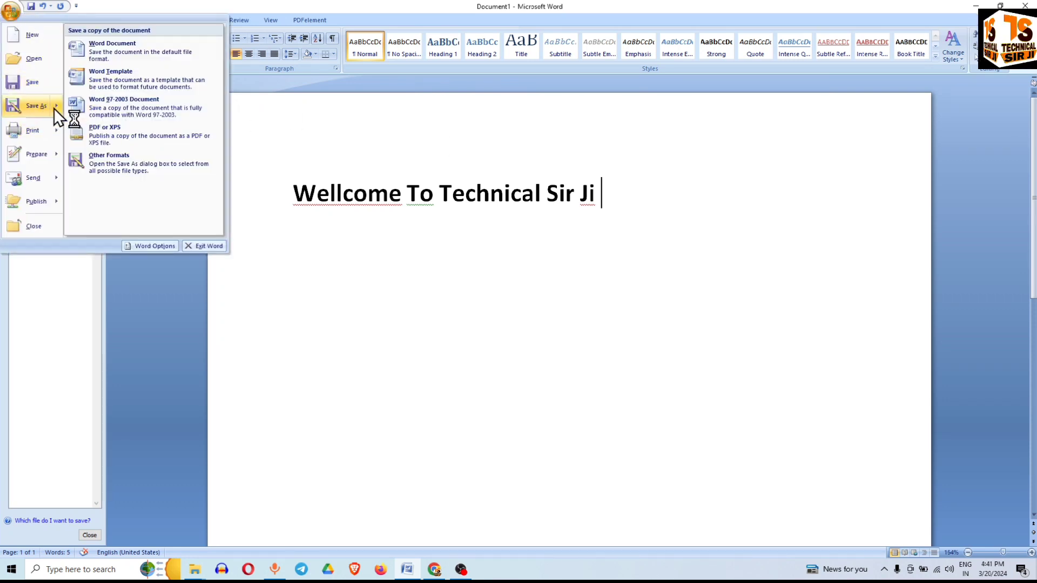
mouse_move(36, 105)
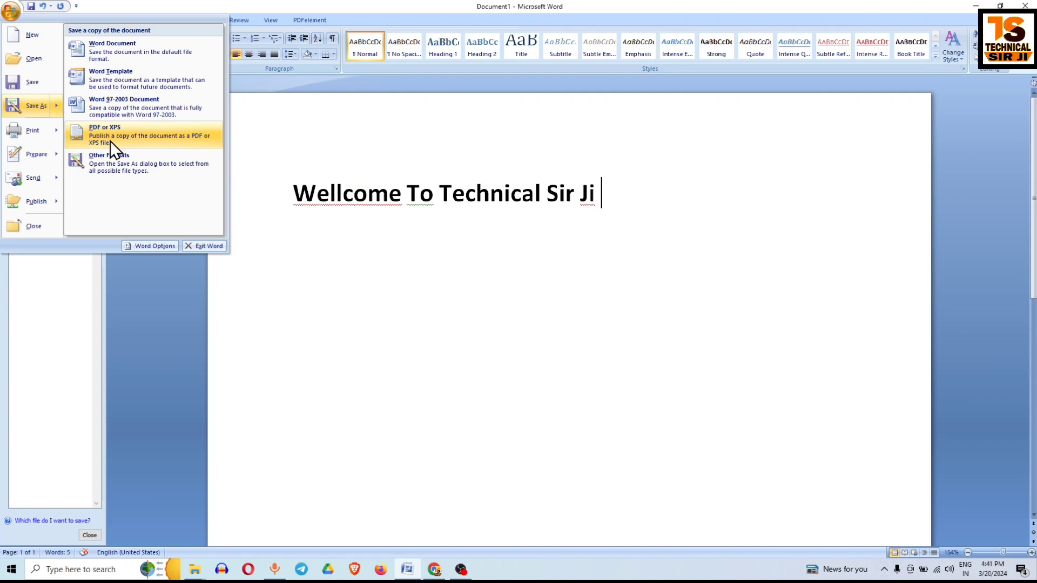
click(605, 187)
In Chrome, search 'pdf save ms word' again and open the TechSpot Save as PDF or XPS result
click(975, 5)
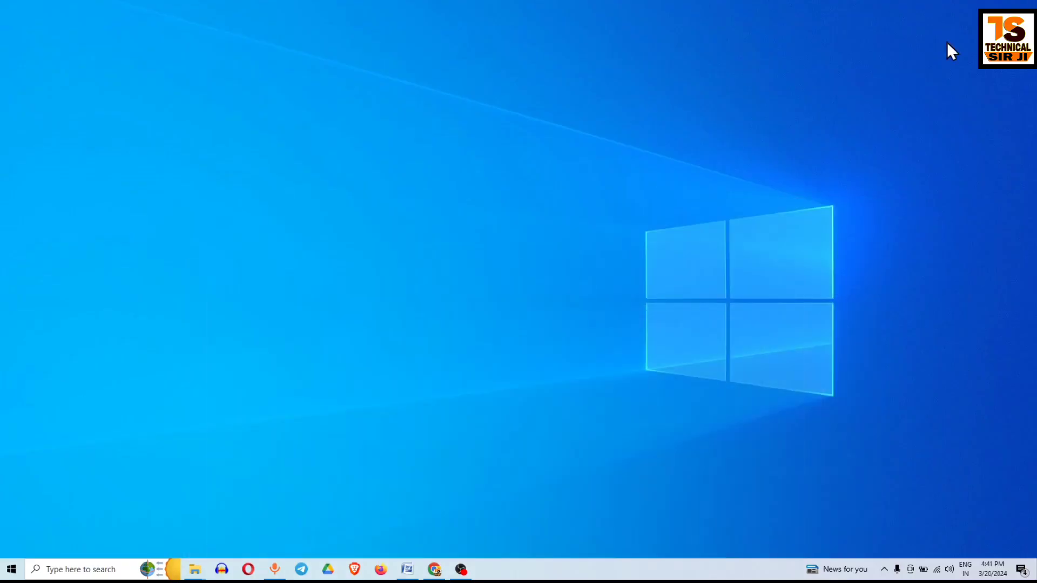
click(434, 568)
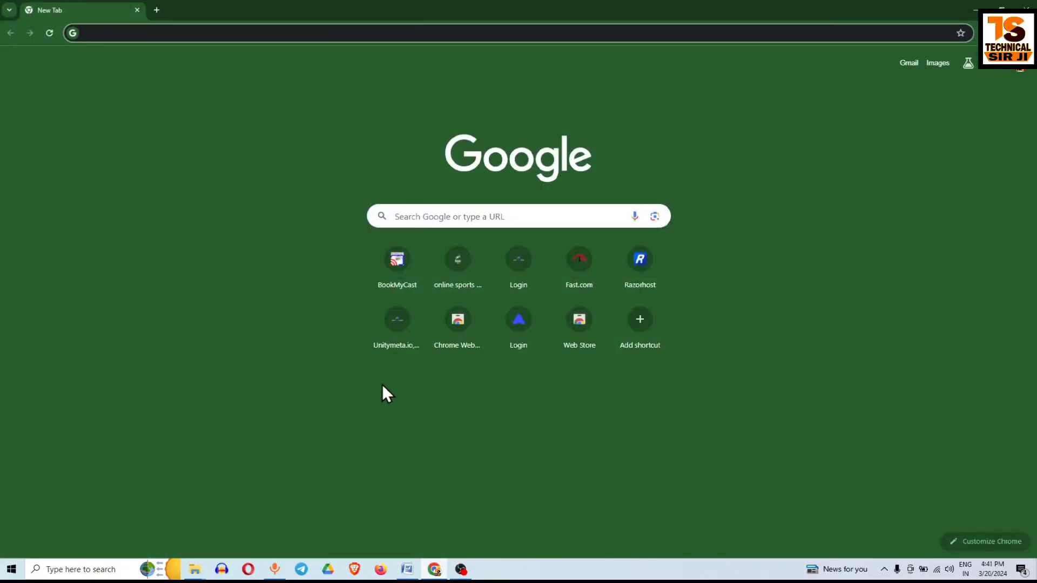
click(126, 34)
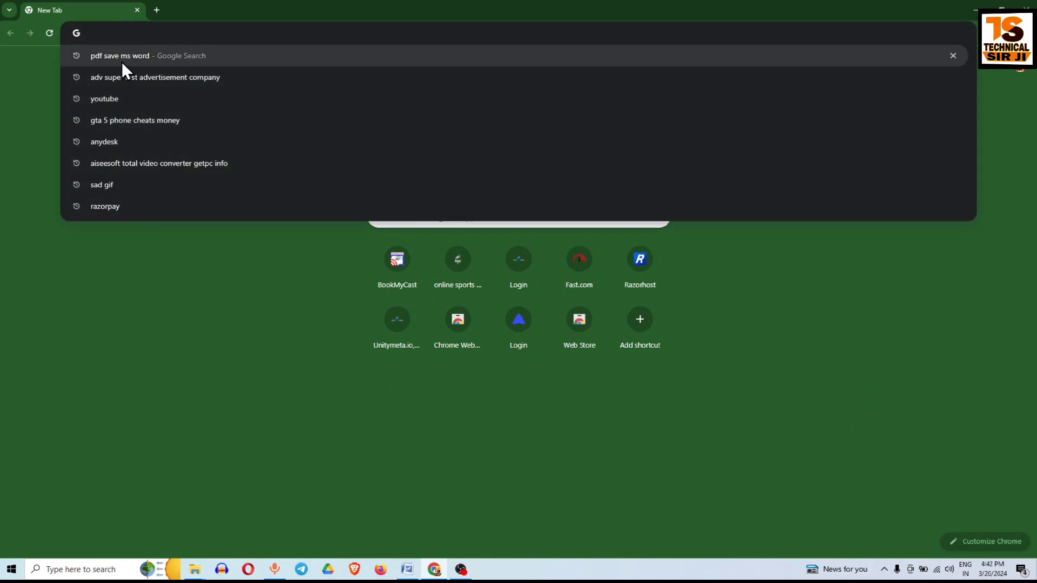
click(121, 56)
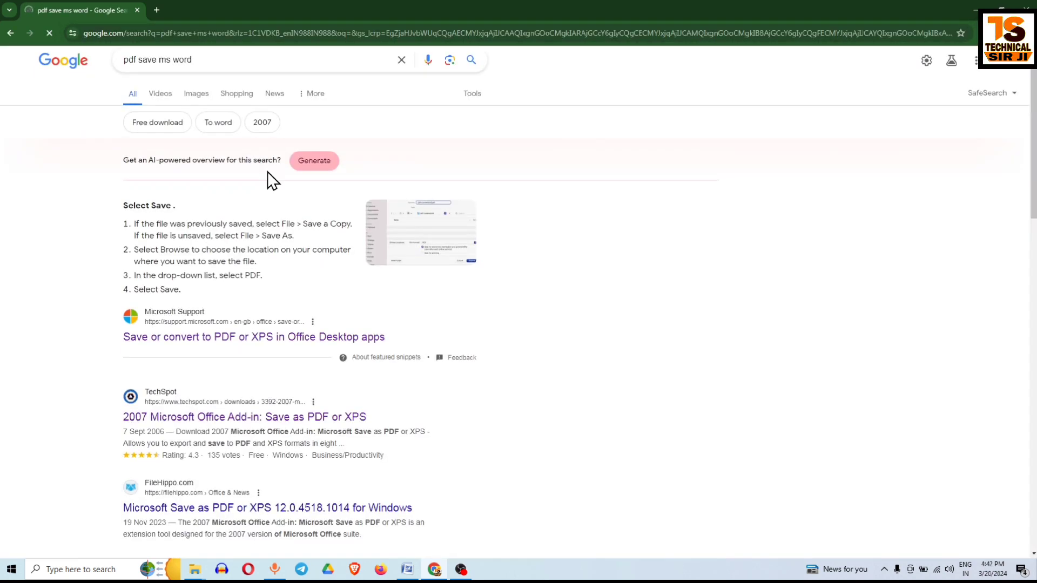
scroll(263, 170, down, 1)
scroll(267, 181, down, 2)
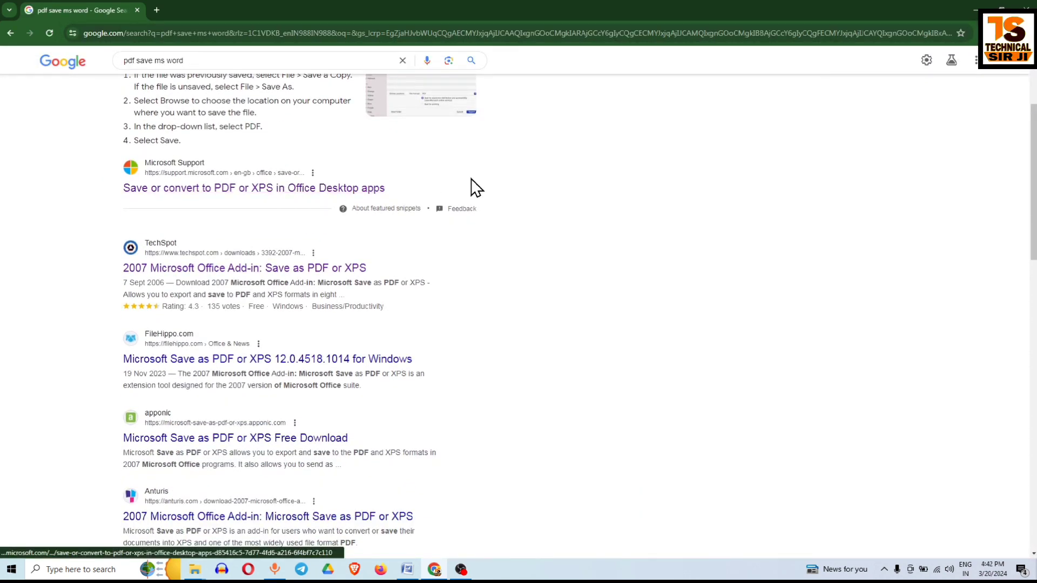
scroll(472, 189, down, 2)
scroll(475, 192, up, 1)
scroll(475, 191, up, 1)
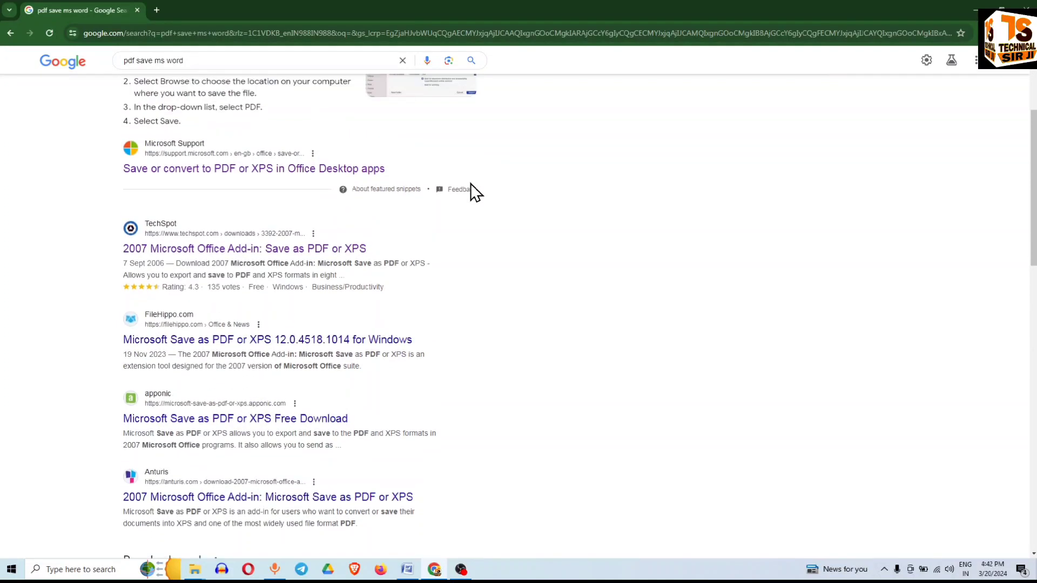
scroll(464, 194, up, 2)
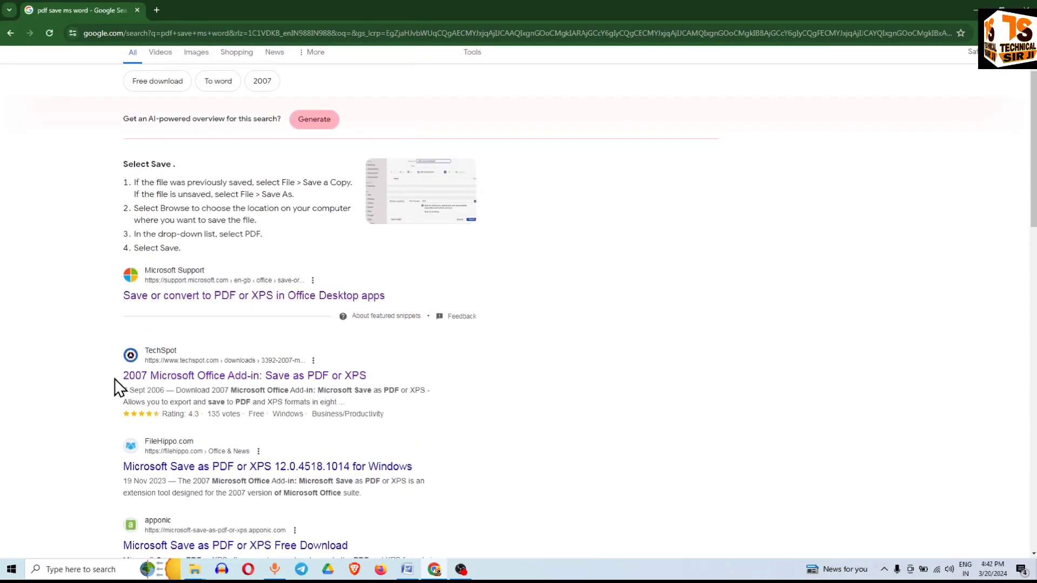
drag(115, 378, 390, 378)
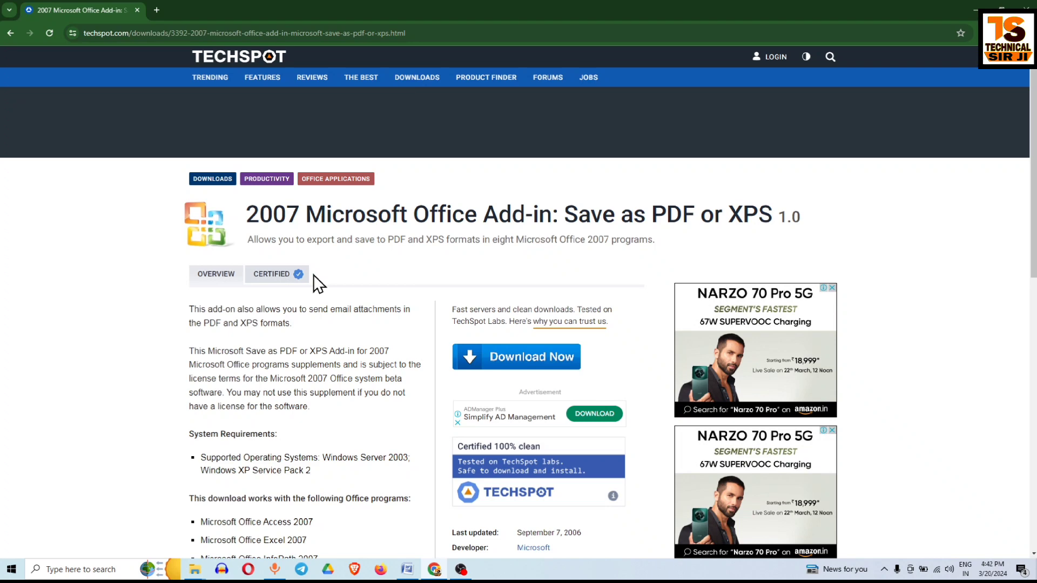
Download SaveAsPDFandXPS.exe from TechSpot, dismissing the Grammarly ad and retrying via 'Click here'
click(523, 365)
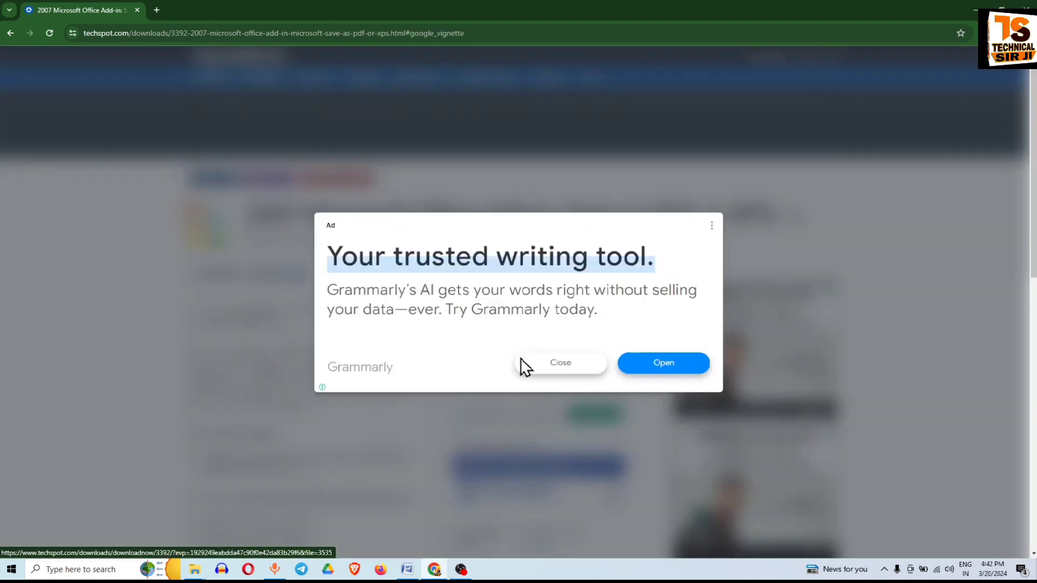
click(562, 366)
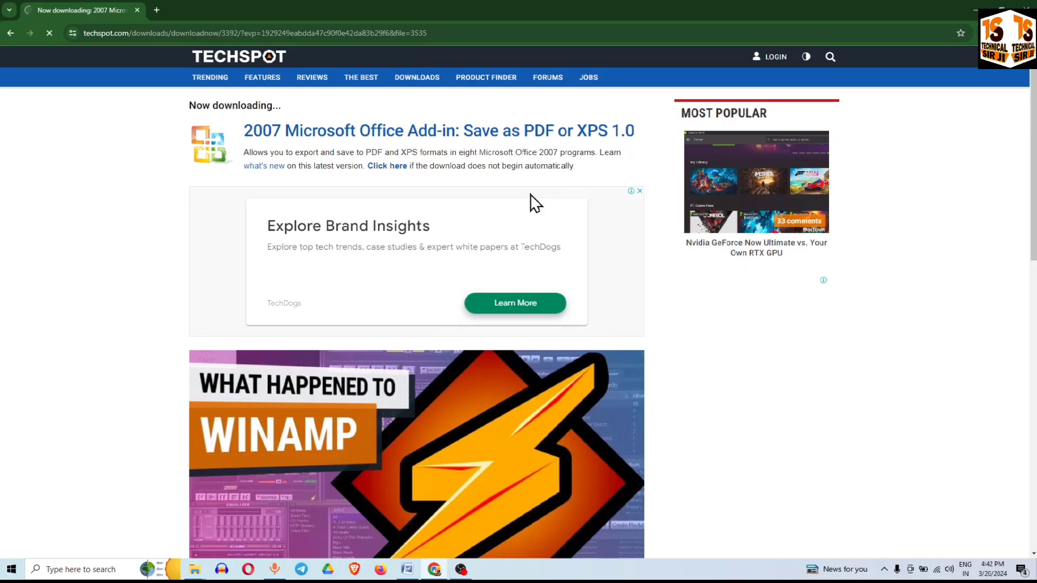
scroll(524, 195, down, 1)
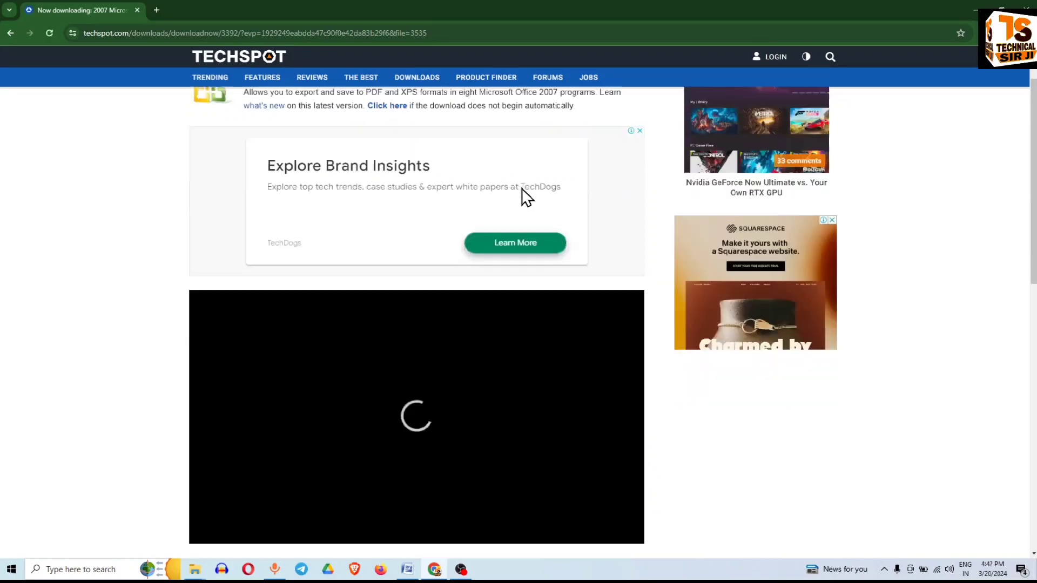
scroll(521, 197, down, 5)
scroll(510, 224, down, 2)
scroll(464, 208, up, 8)
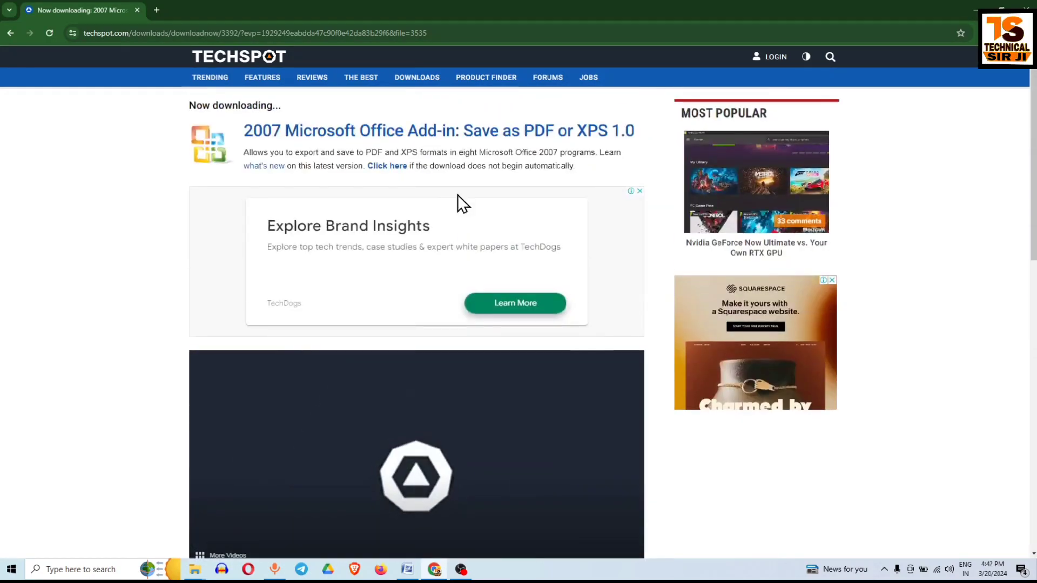
click(399, 166)
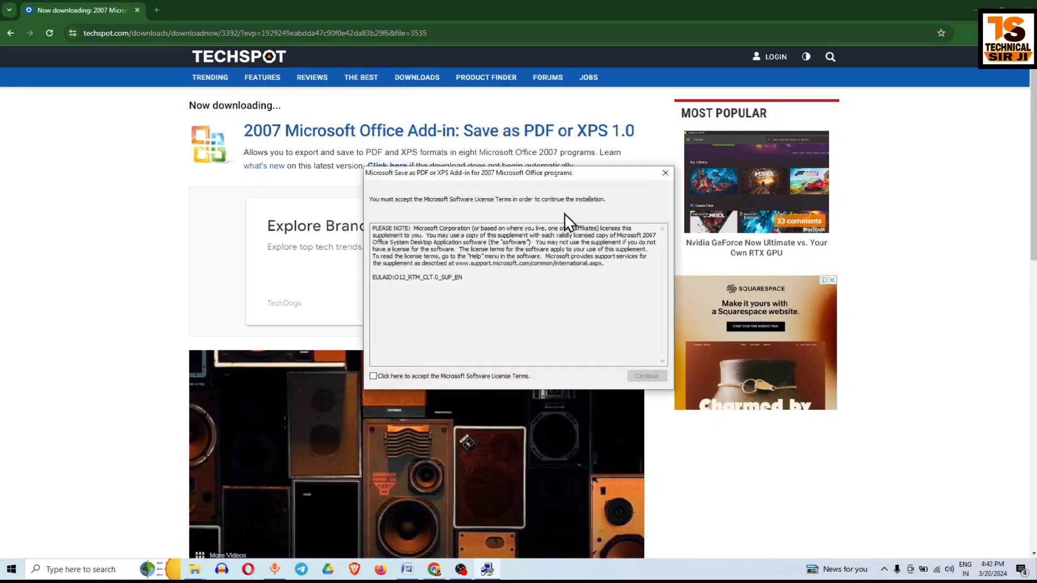
Accept the license terms, finish the Save as PDF or XPS installation, and refresh the desktop
click(401, 376)
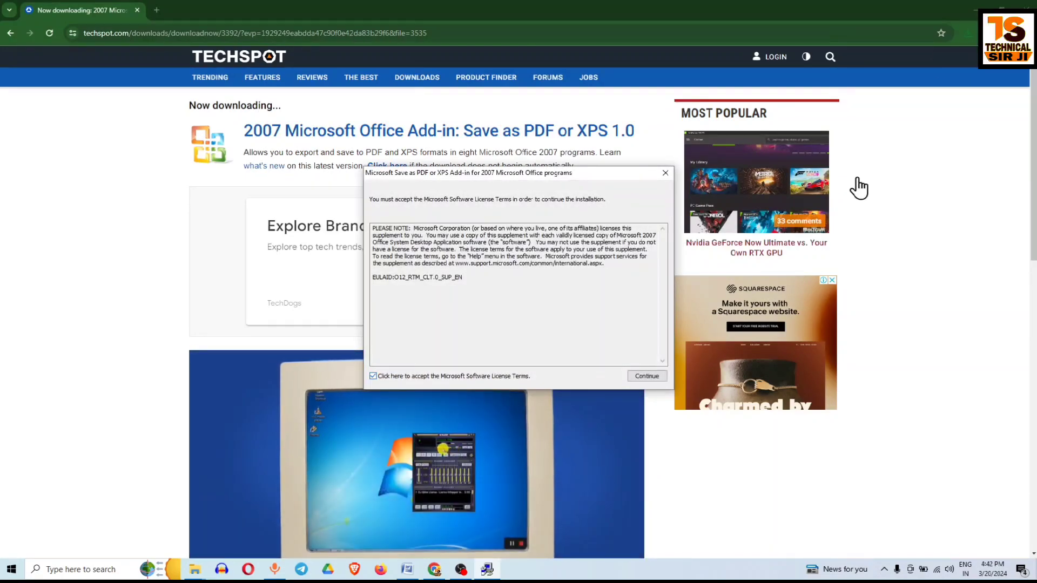
click(975, 10)
click(659, 381)
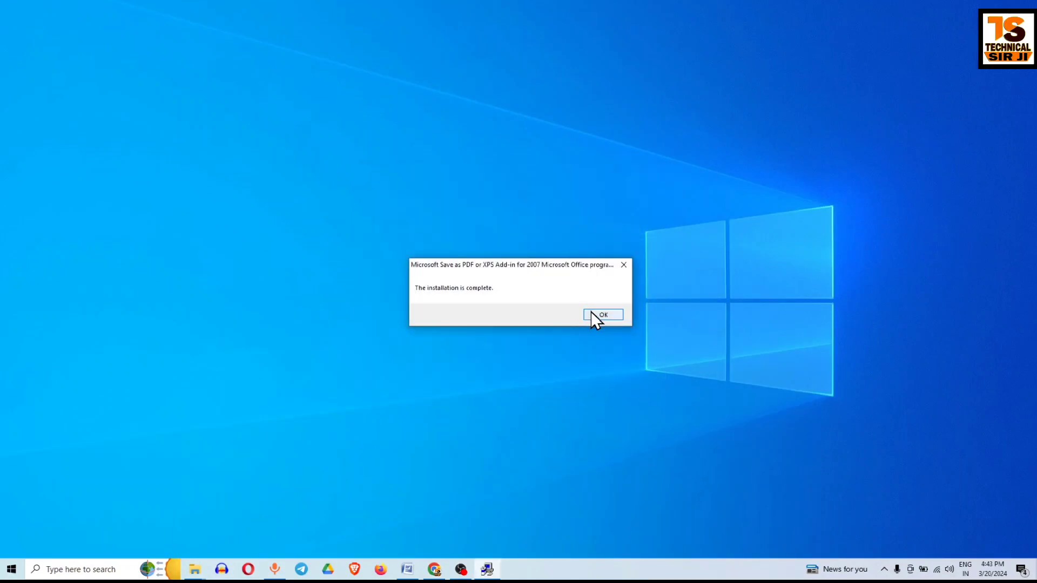
click(592, 316)
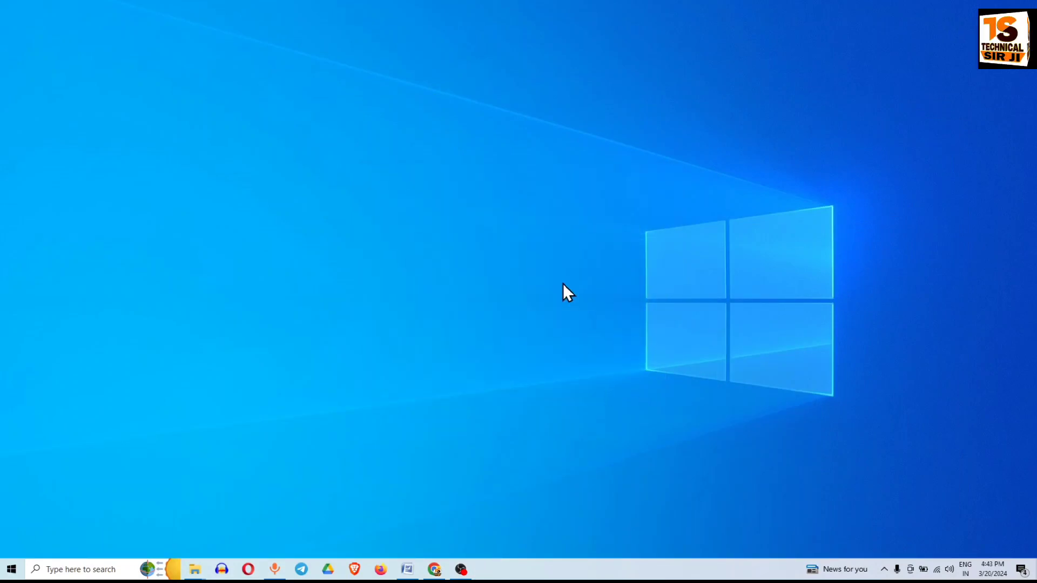
right_click(532, 262)
click(561, 296)
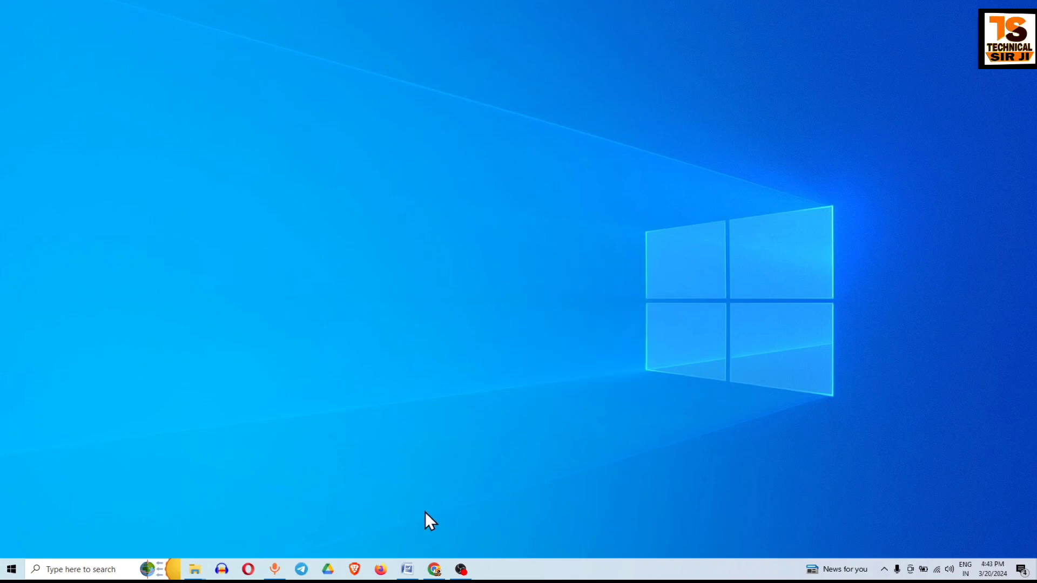
Back in Word, start Save As PDF or XPS with Documents as the destination folder
click(407, 570)
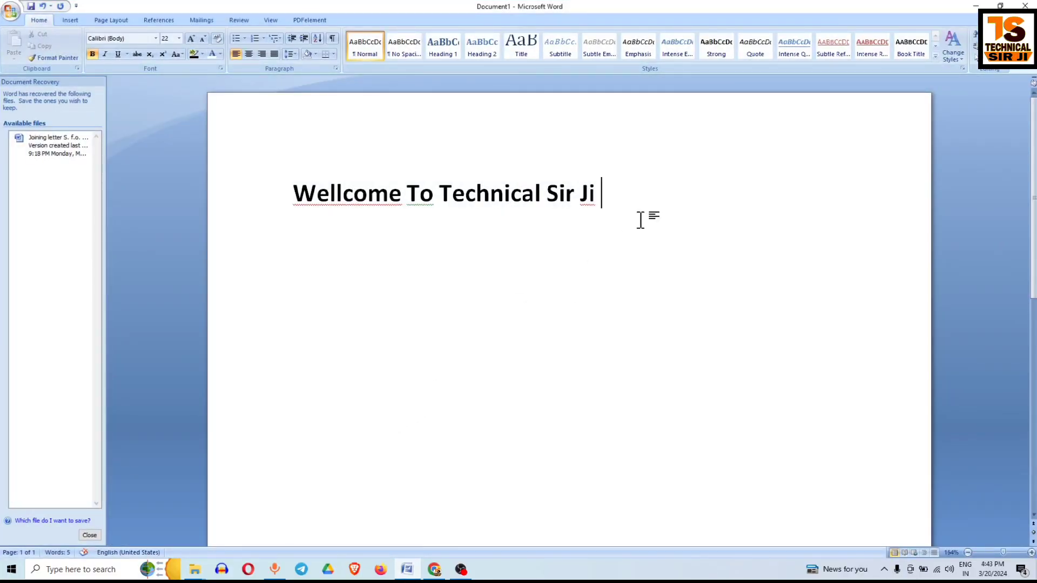
click(13, 19)
mouse_move(35, 106)
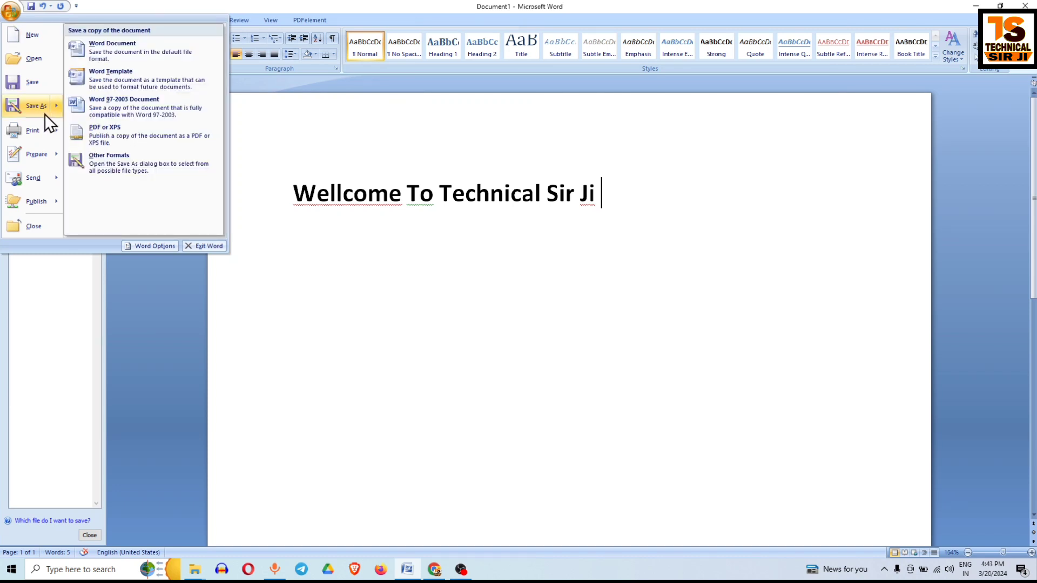
click(119, 134)
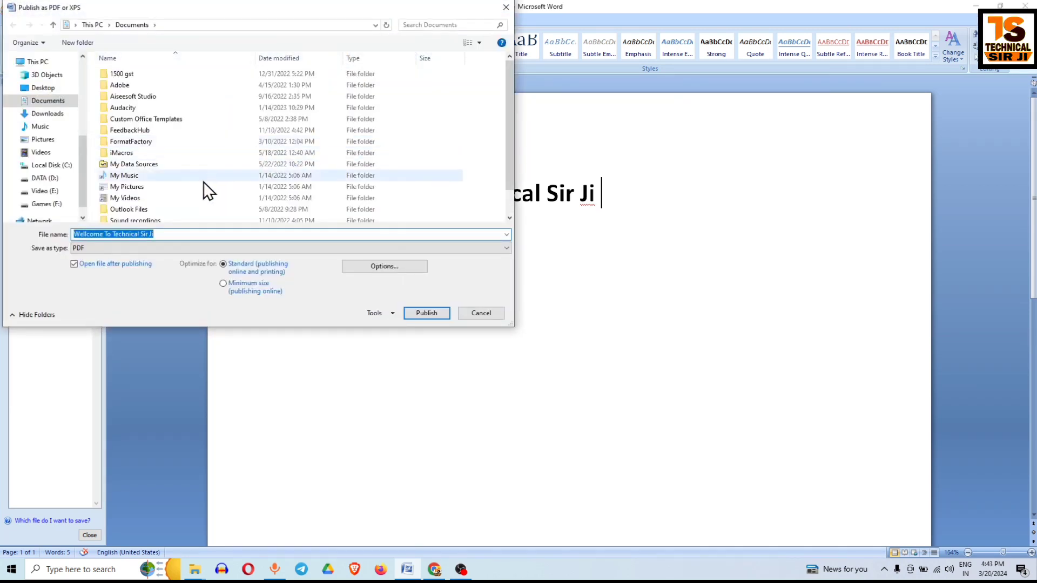
click(43, 88)
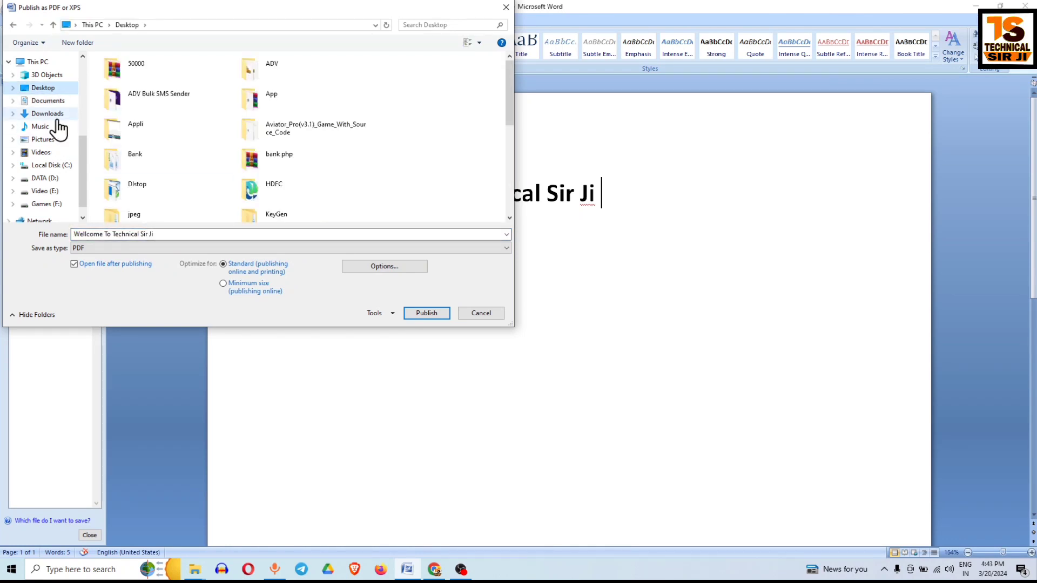
click(48, 100)
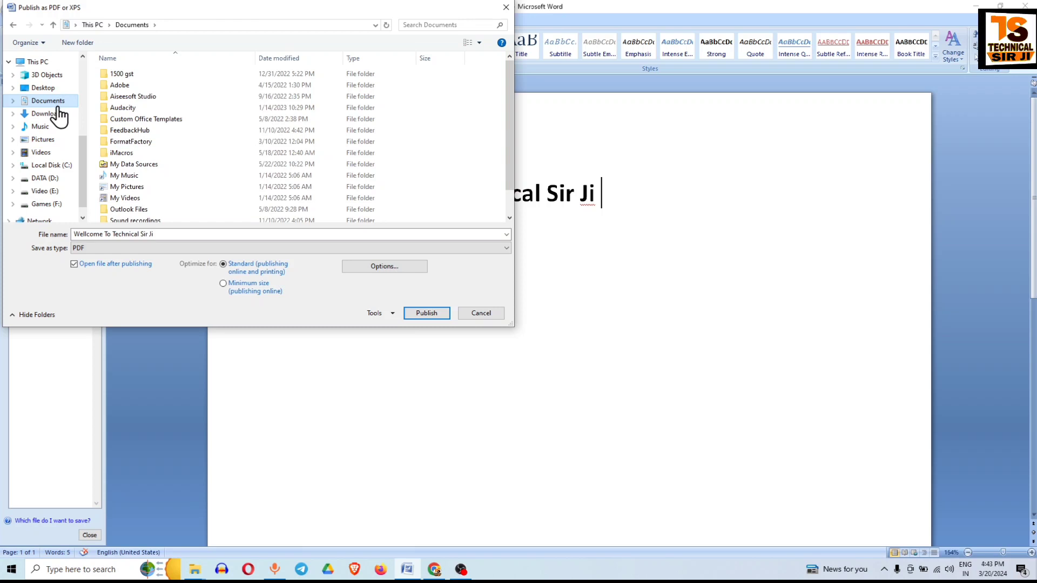
click(59, 115)
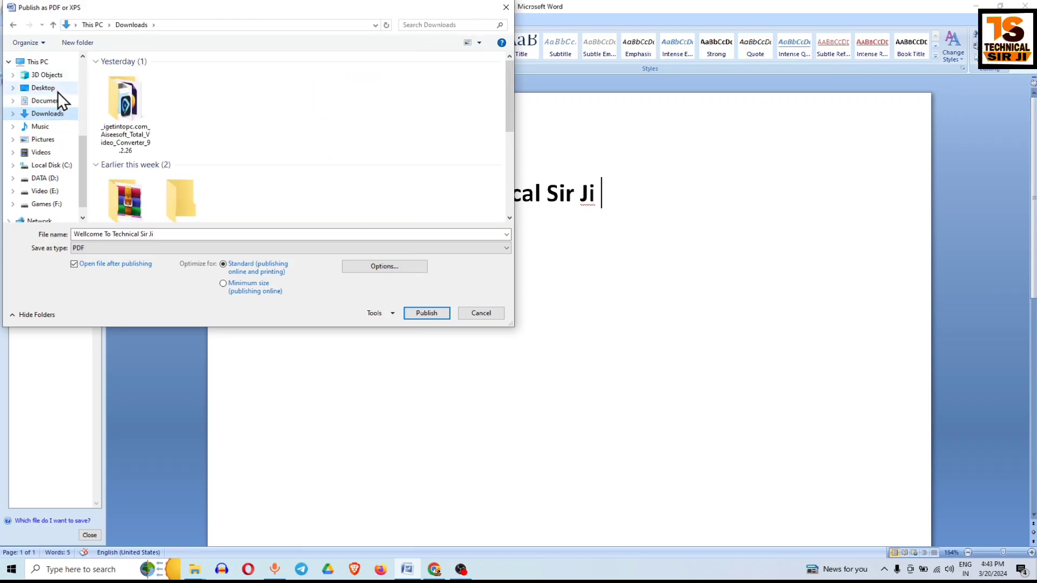
click(52, 101)
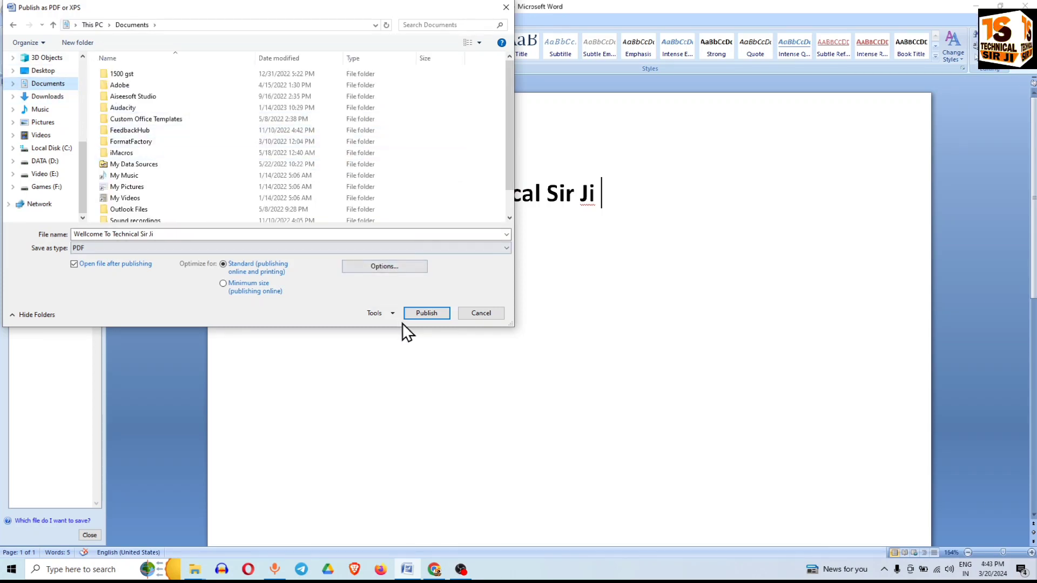
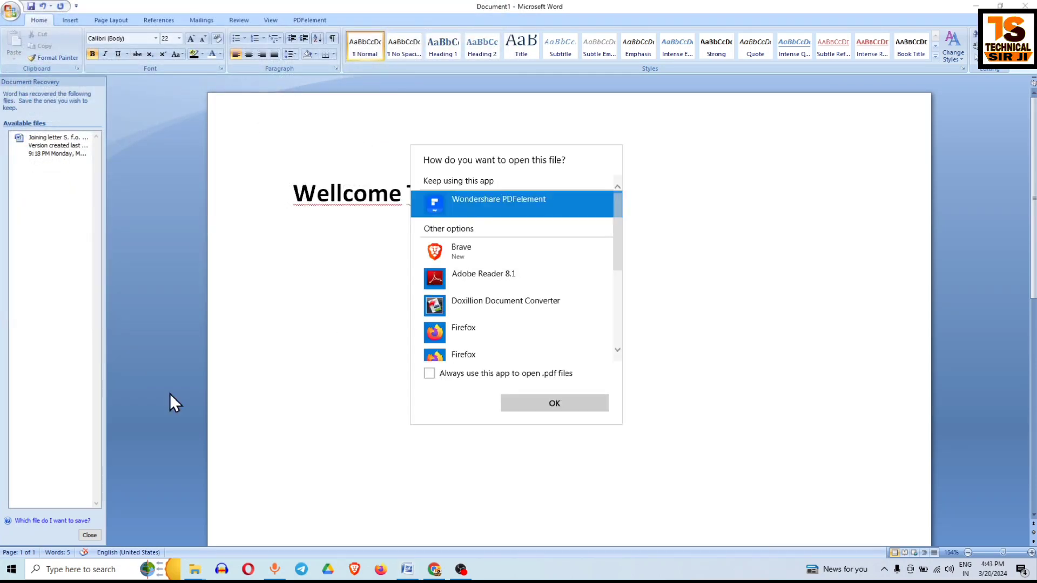
Scroll the app-choice list for the PDF, then dismiss it without picking an app
scroll(552, 276, down, 3)
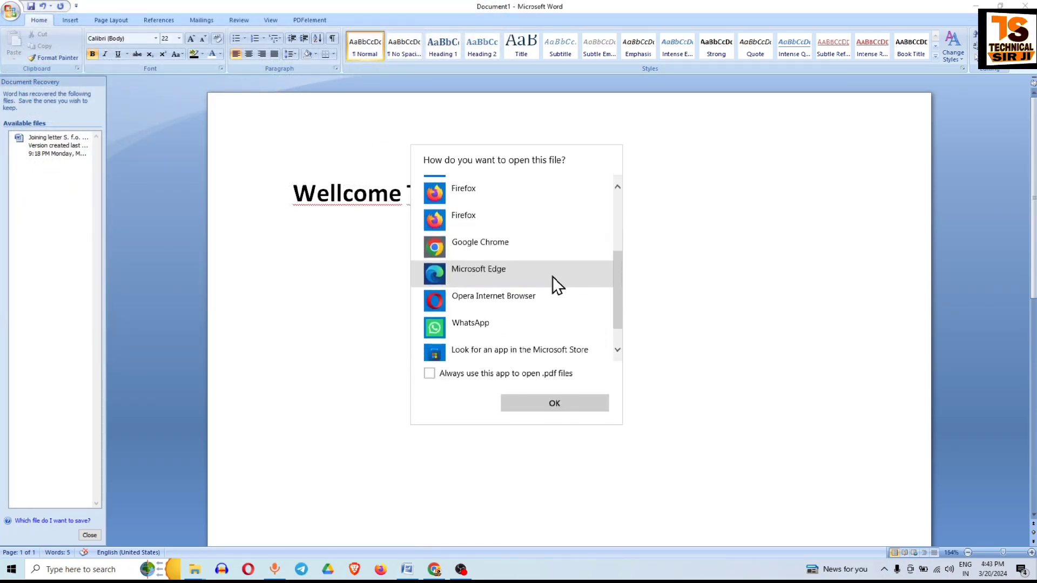
scroll(555, 288, down, 2)
click(778, 332)
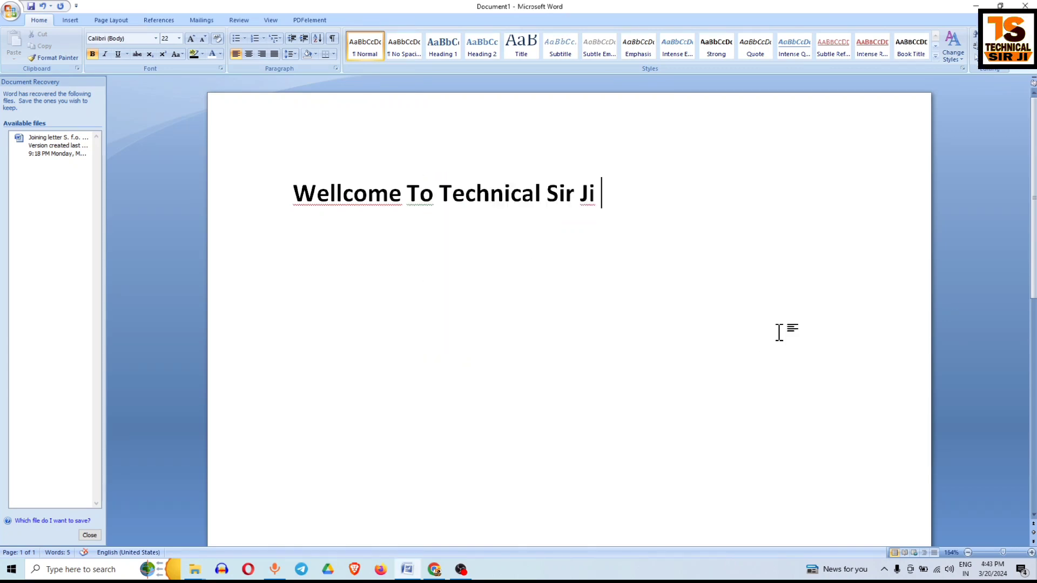
Search 'pc' from the taskbar and browse This PC to the Documents folder
click(65, 570)
text(pc)
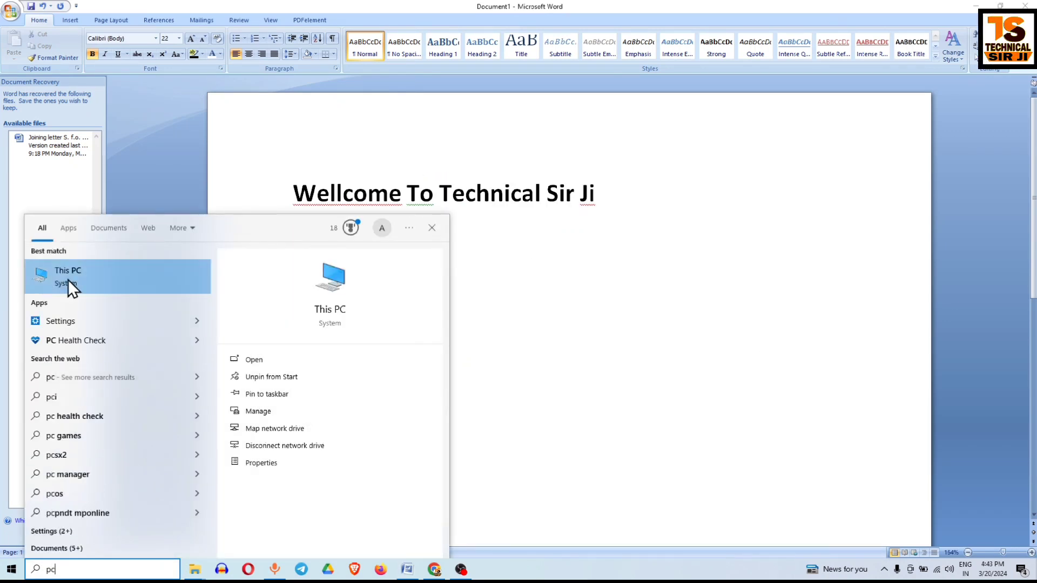
click(67, 279)
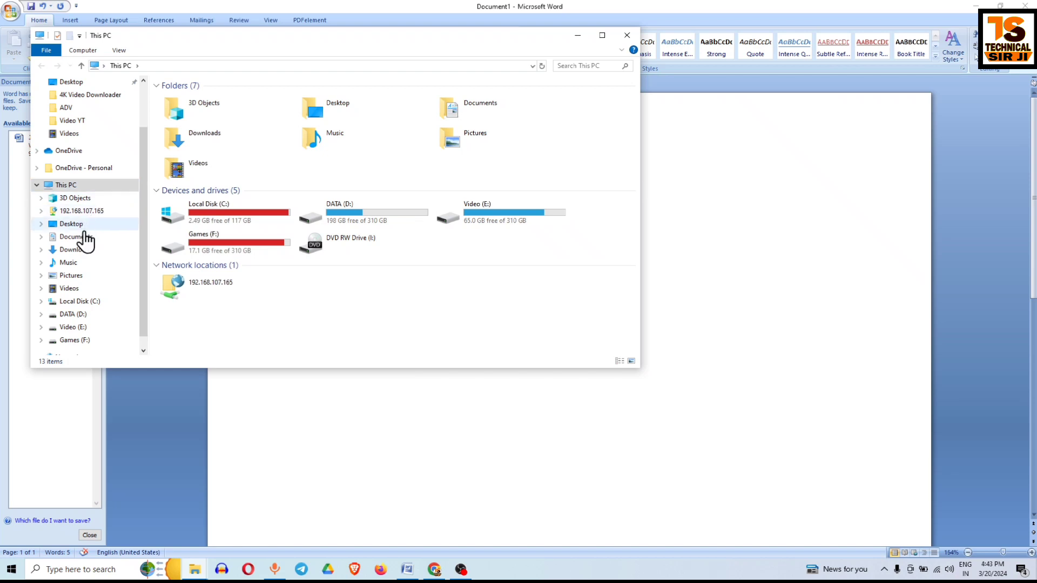
click(81, 238)
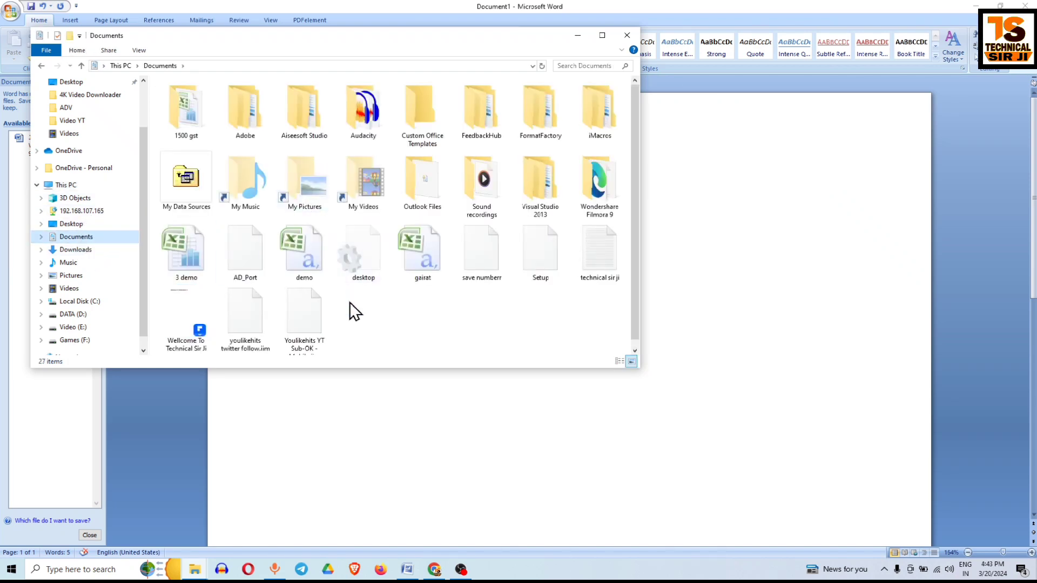
Open the Wellcome To Technical Sir Ji PDF with Adobe Reader 8.1
click(188, 333)
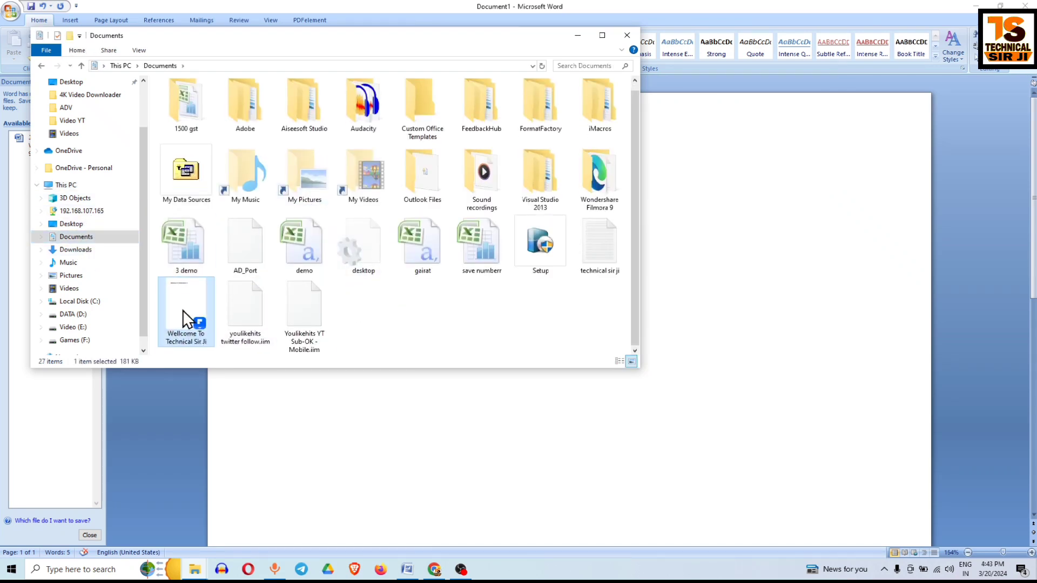
right_click(182, 310)
mouse_move(217, 77)
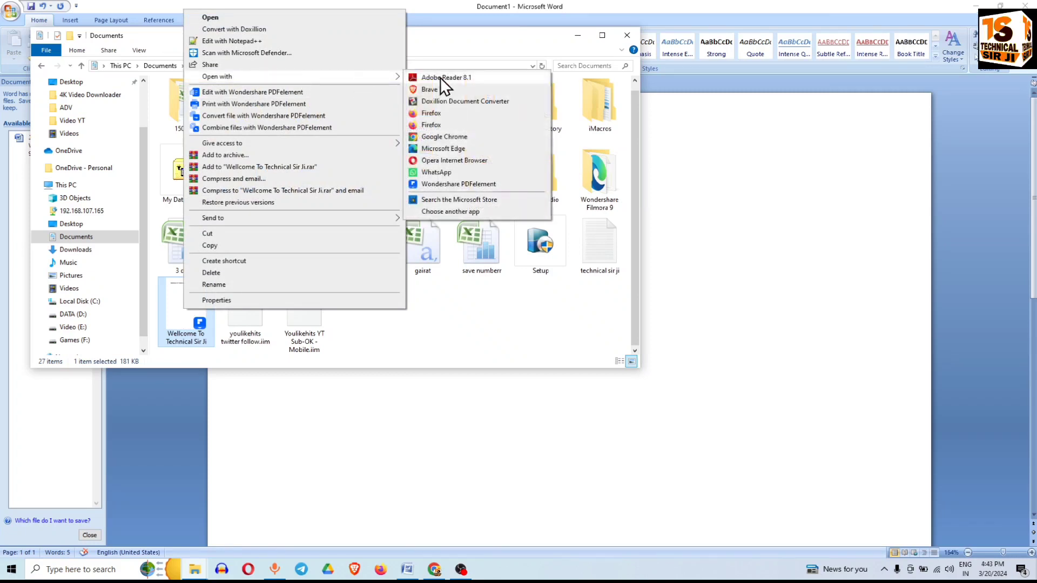
click(440, 77)
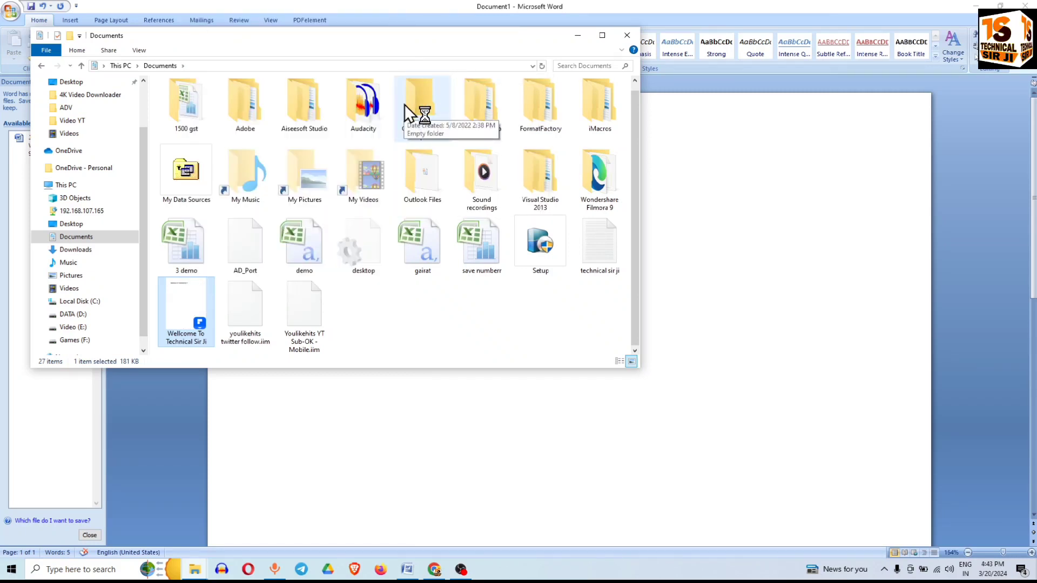